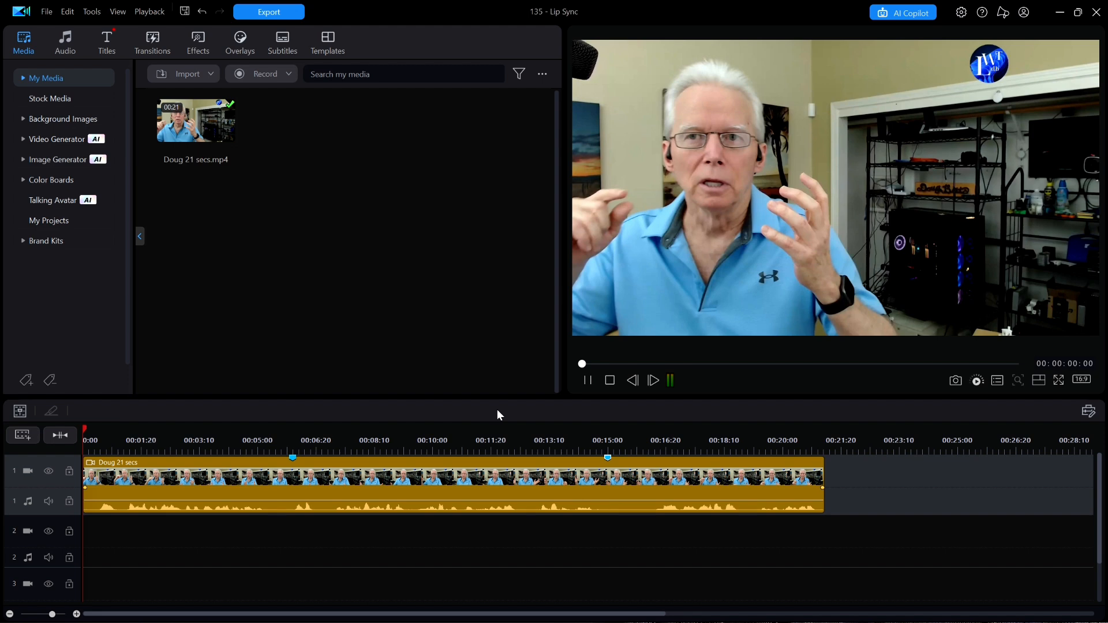
Step: Split the 21-second clip on track 1 at the 6-second and 15-second timeline markers
click(293, 458)
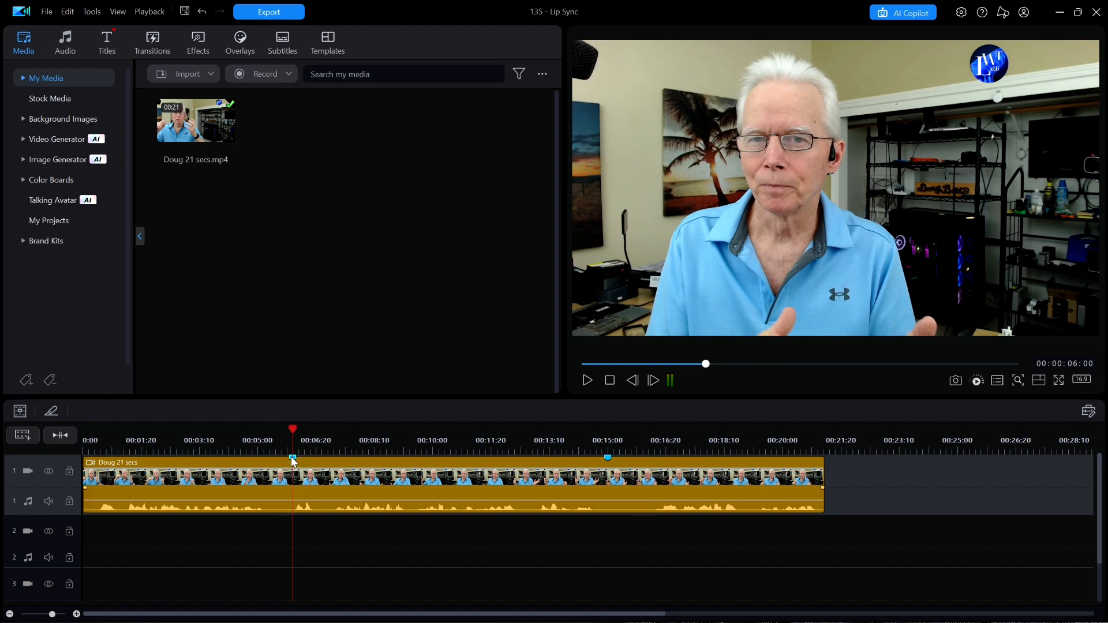
click(55, 411)
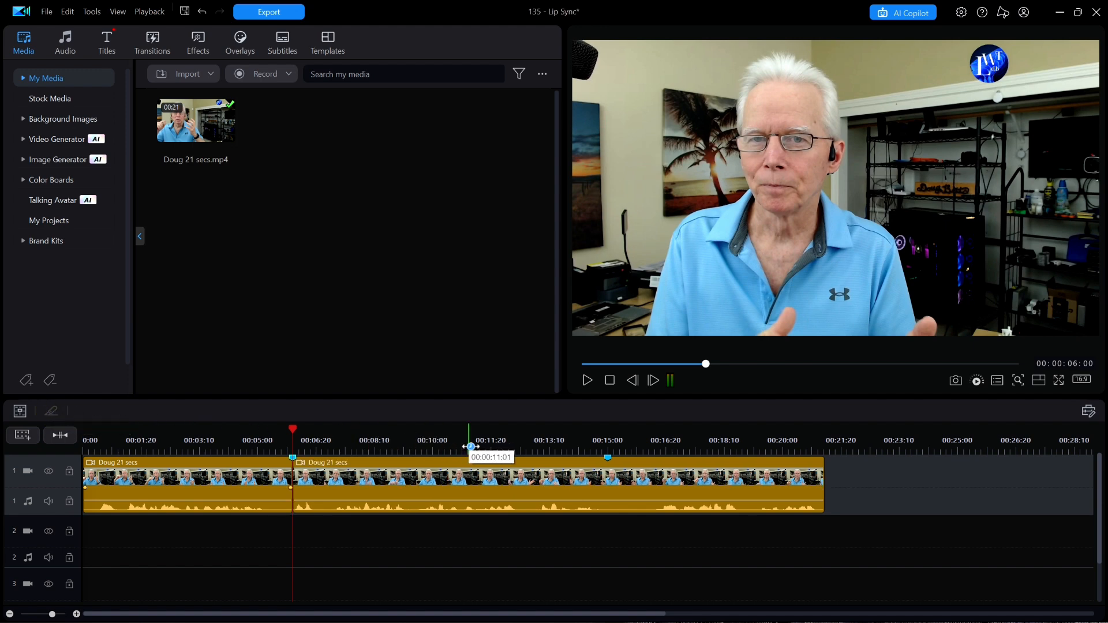
click(598, 490)
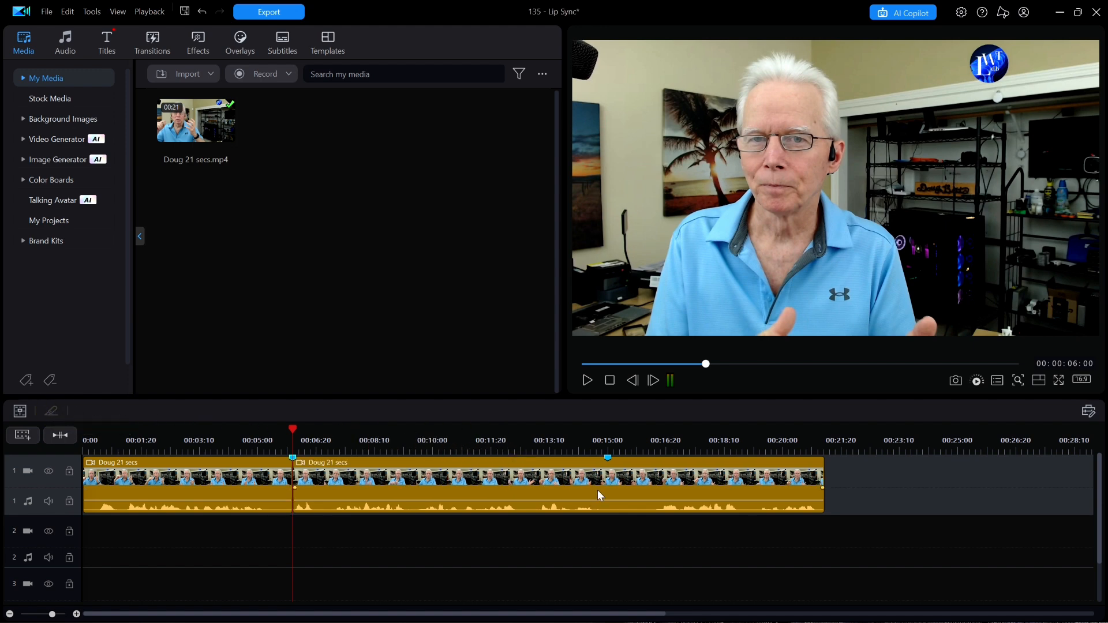
click(608, 462)
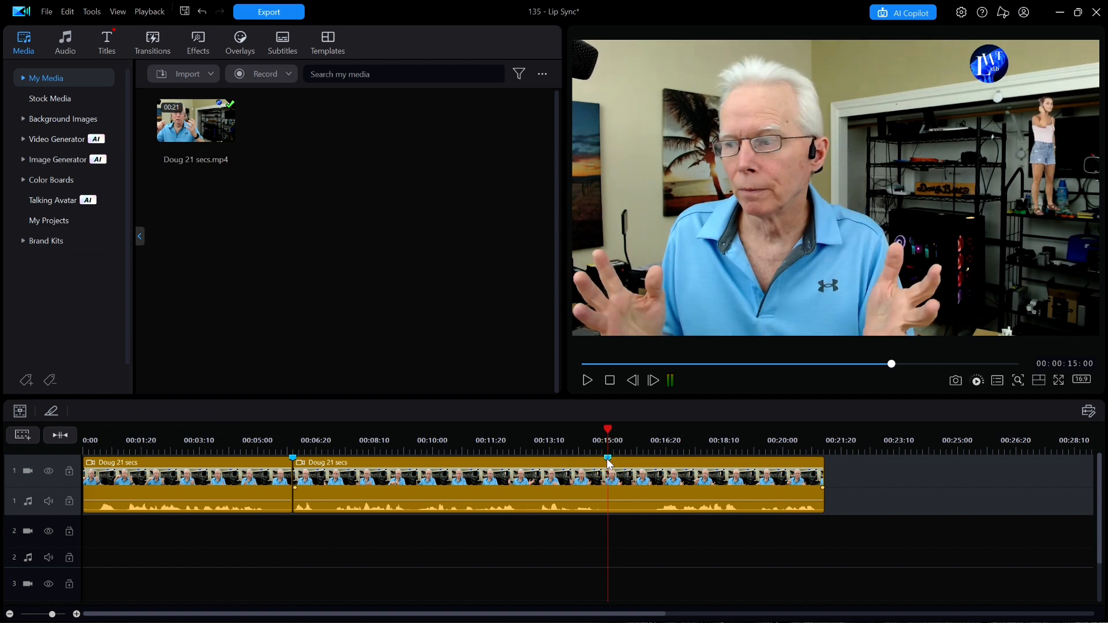
click(54, 410)
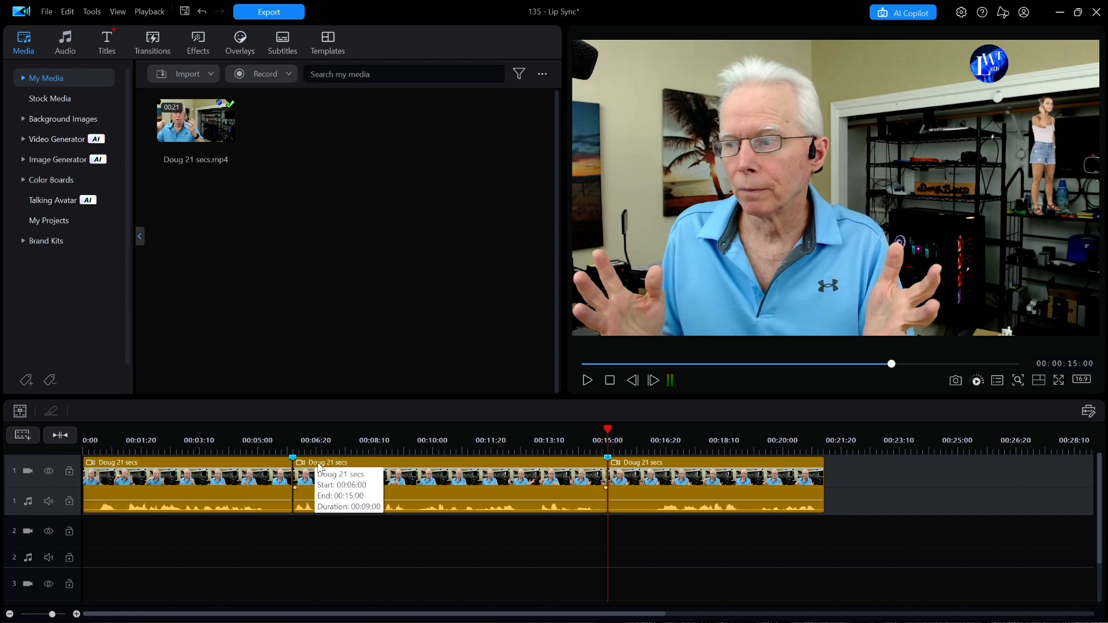
Step: Open the middle segment in AI Voice Translator, with English as source language and German as translated language
click(459, 492)
right_click(458, 491)
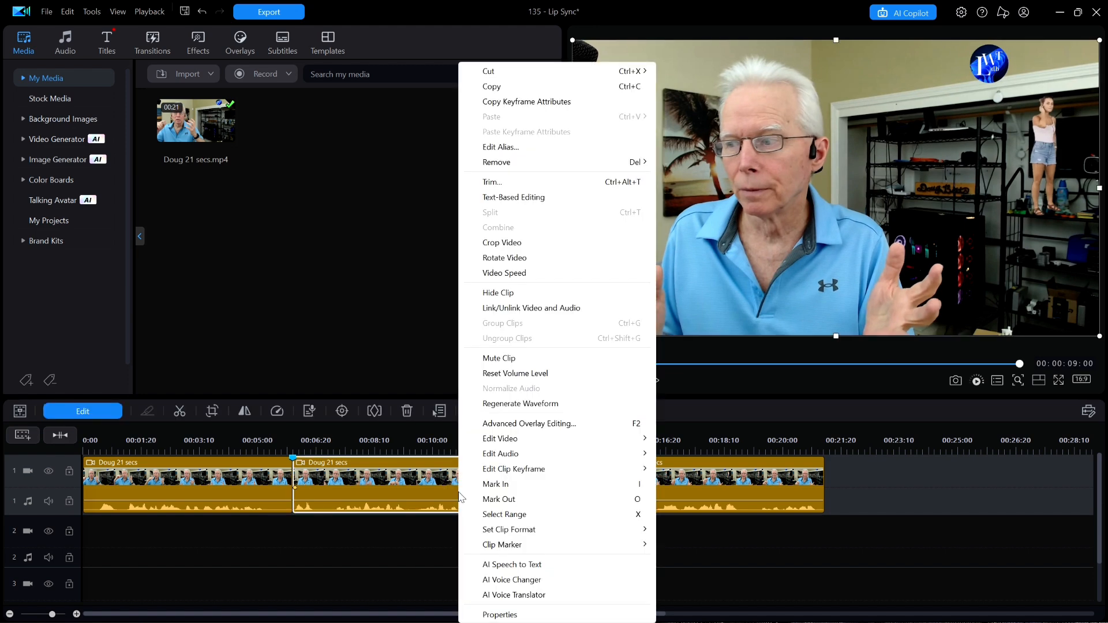
click(514, 595)
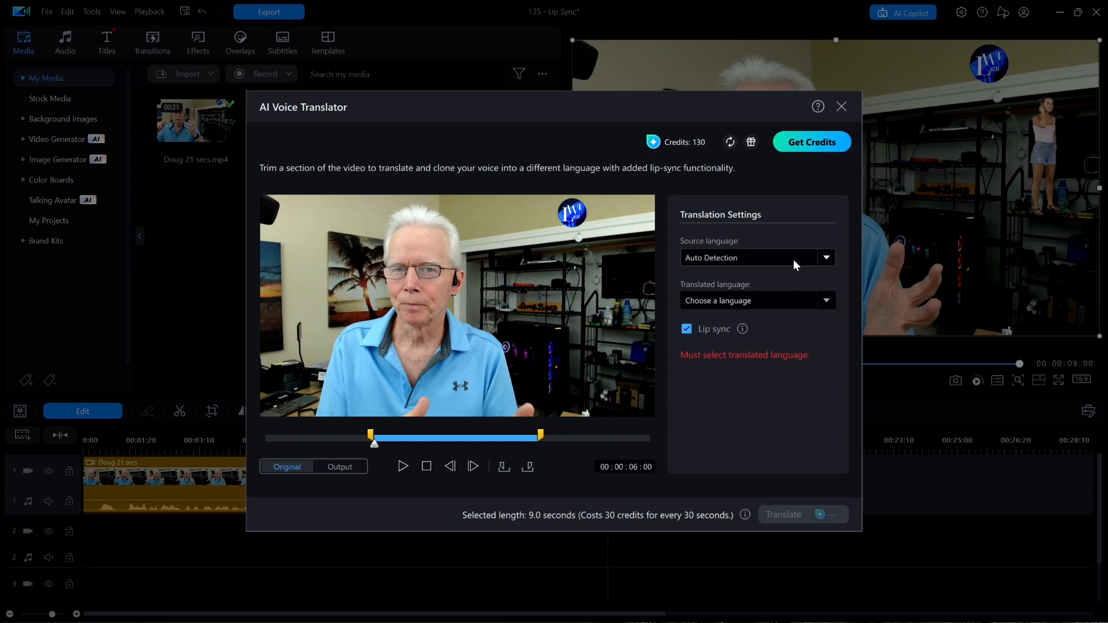
click(827, 258)
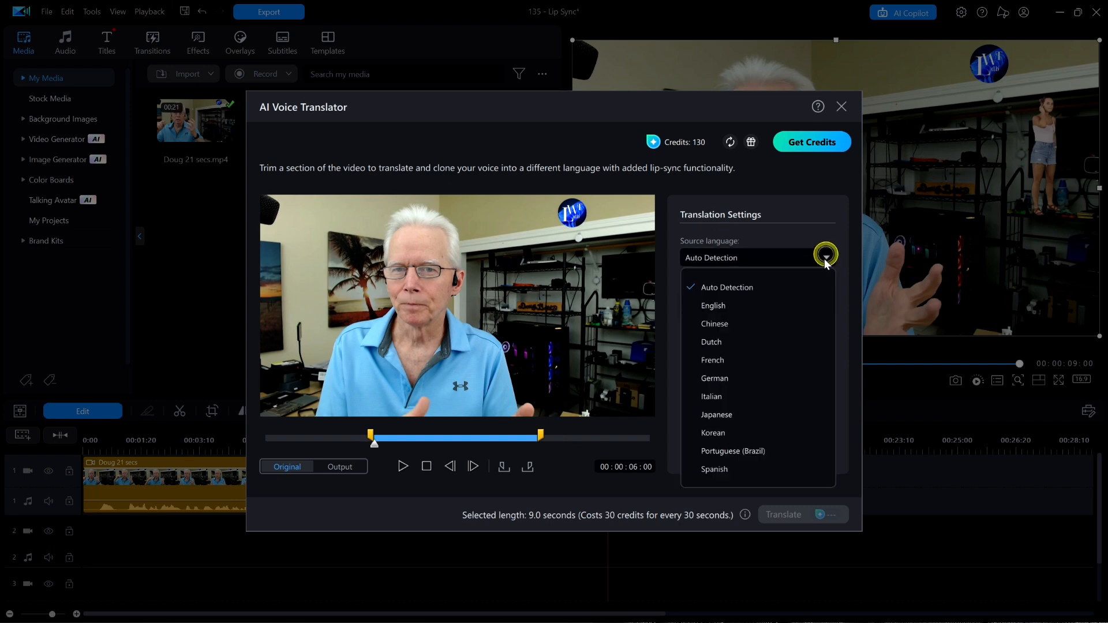
click(729, 305)
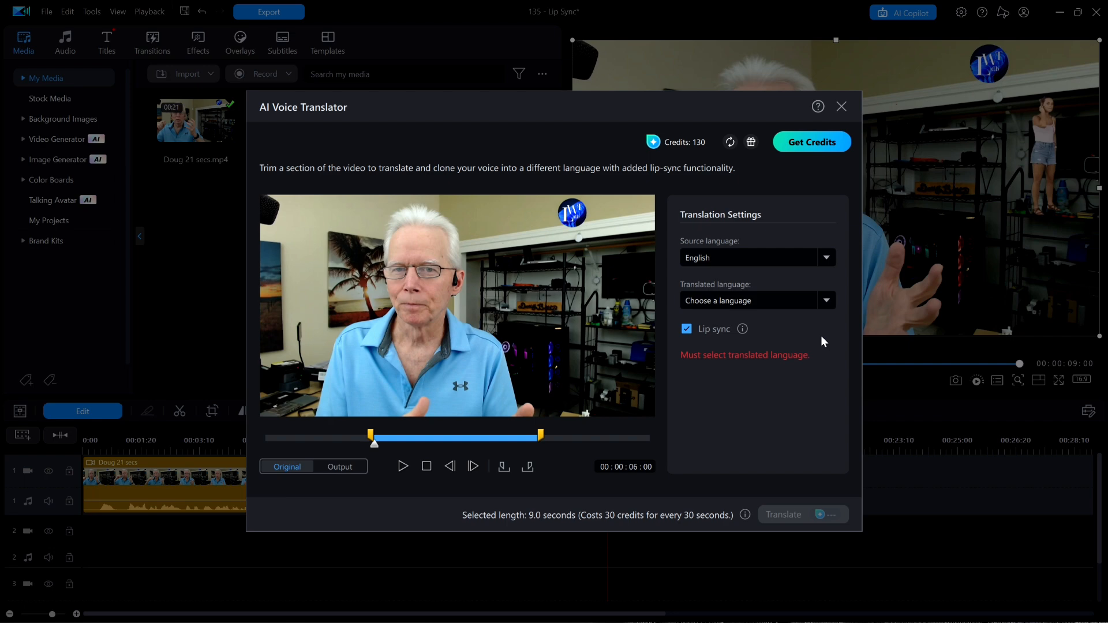
click(829, 303)
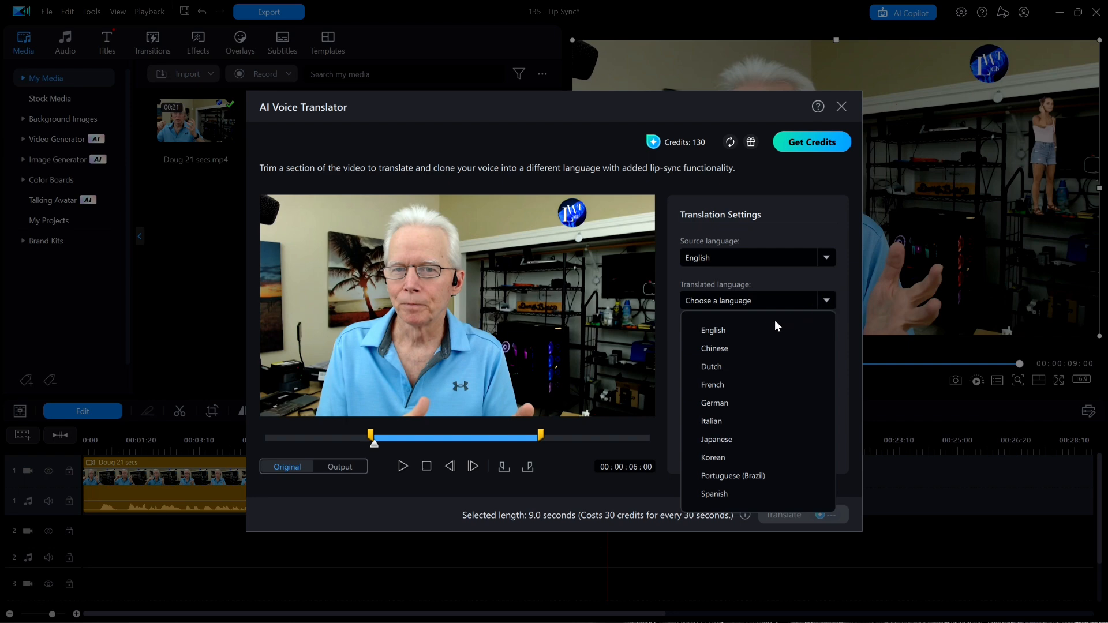
click(714, 404)
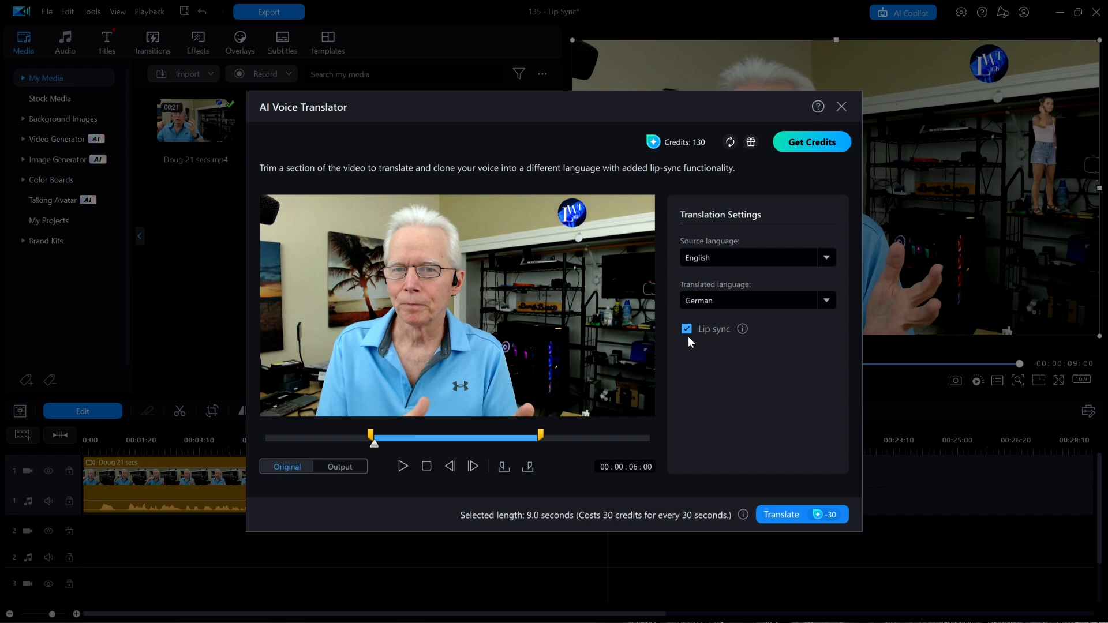
Step: Read the lip sync guidelines and start the German translation with lip sync enabled, dismissing the processing notice
click(743, 328)
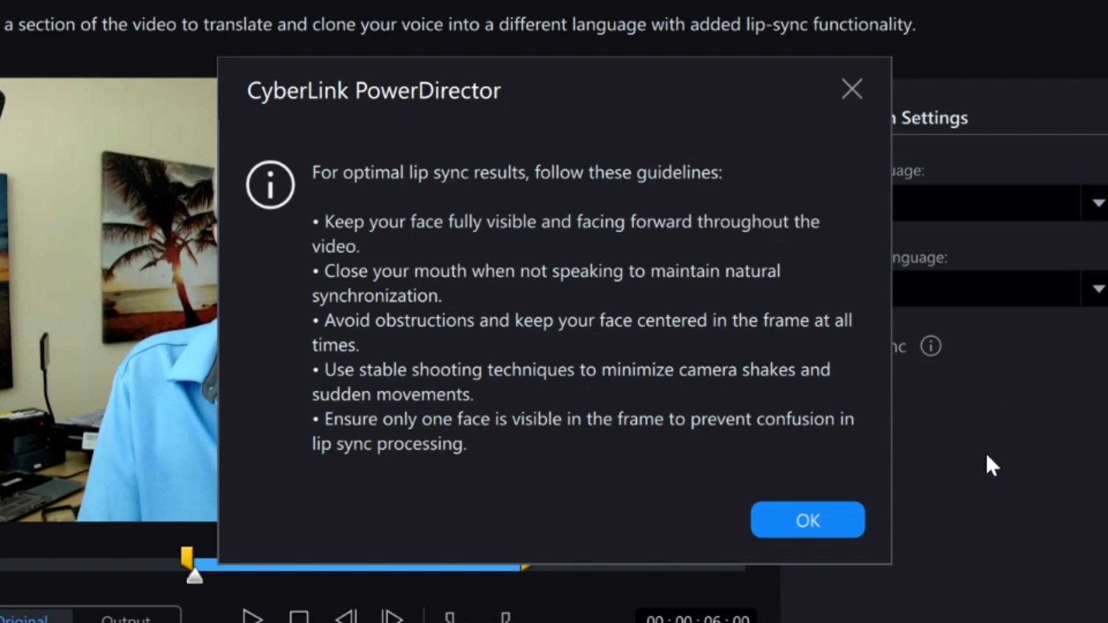
click(809, 528)
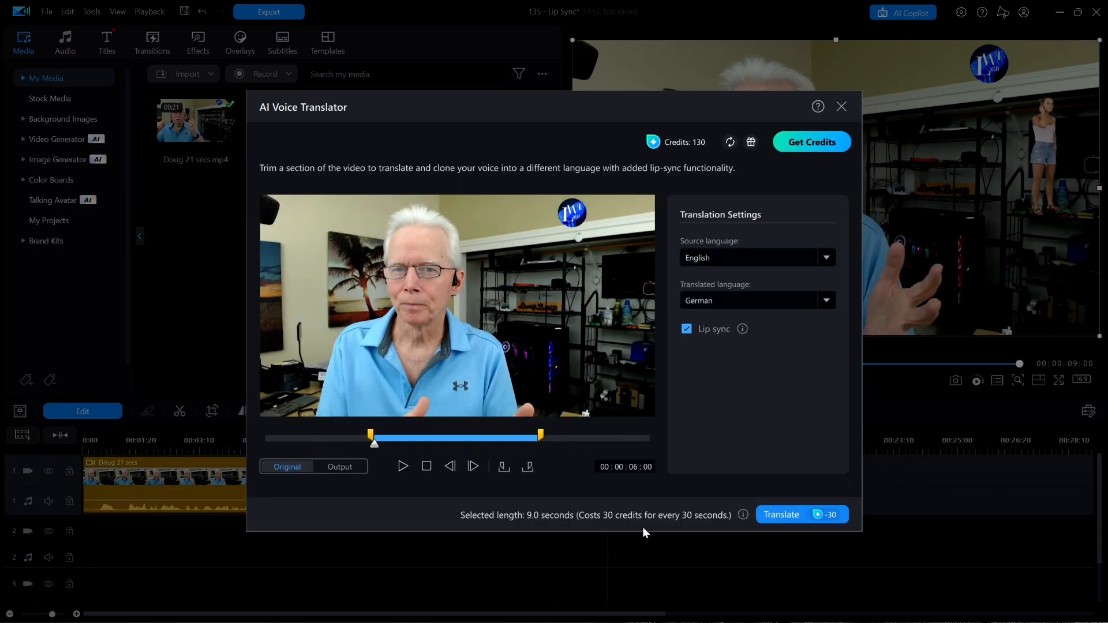
click(786, 515)
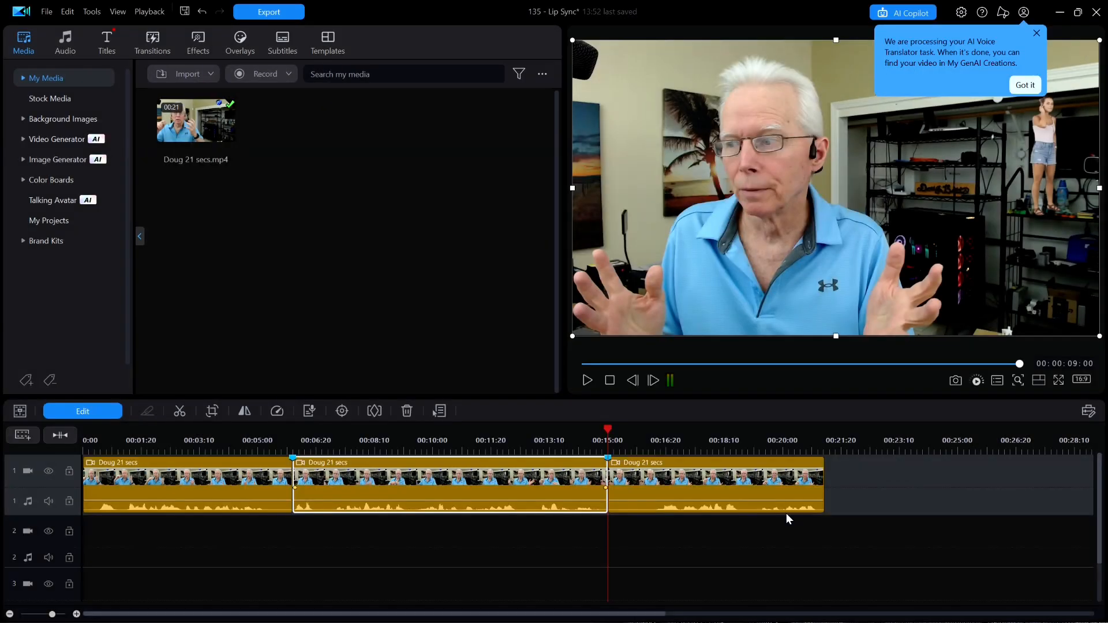
click(1027, 85)
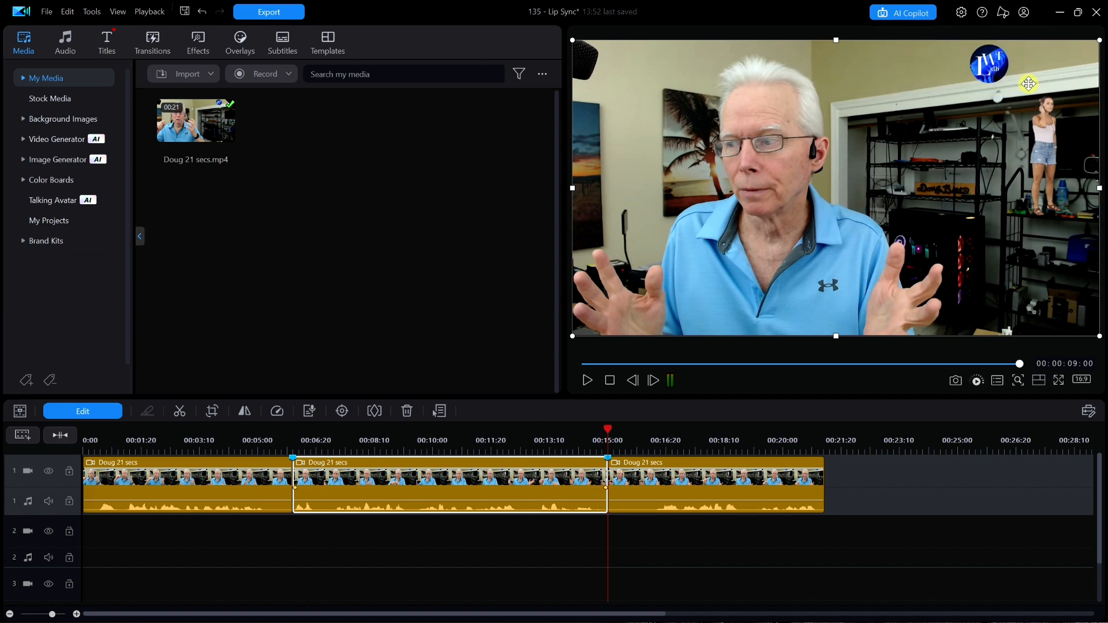
Step: Download AI Voice Translator 05 (German) from My GenAI Creations into the 135 - Lip Sync folder, then close the creations window
click(1024, 12)
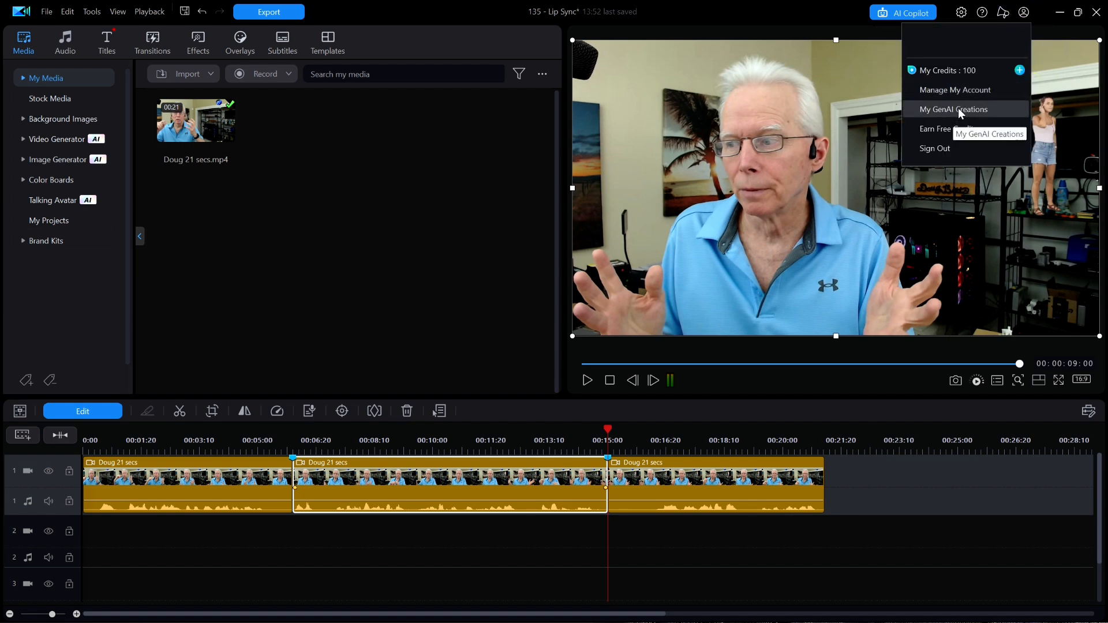
click(958, 109)
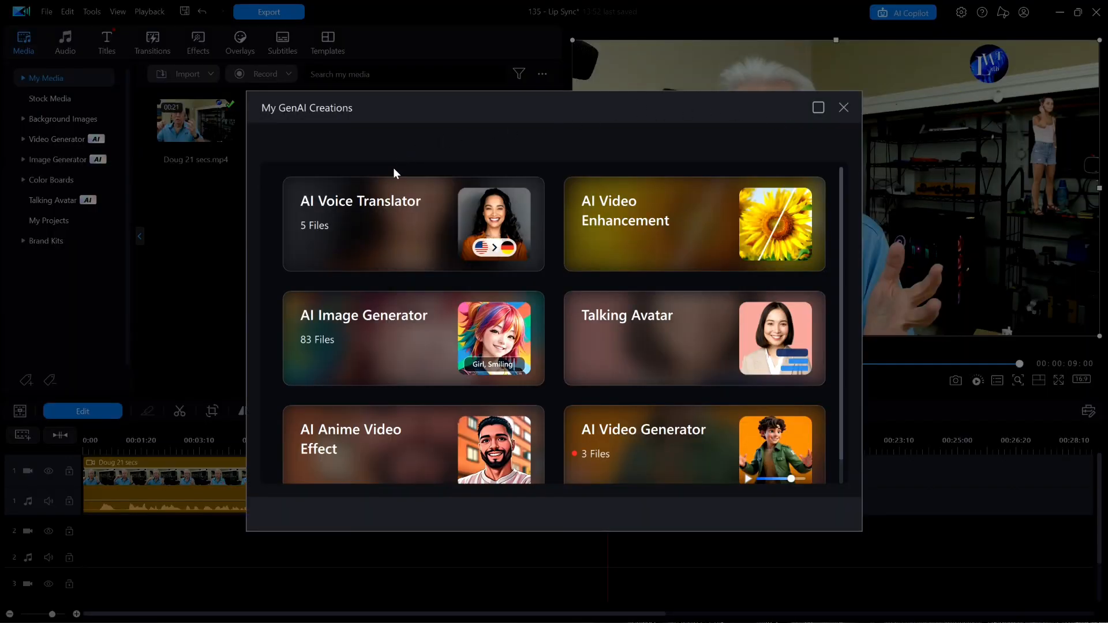
click(391, 234)
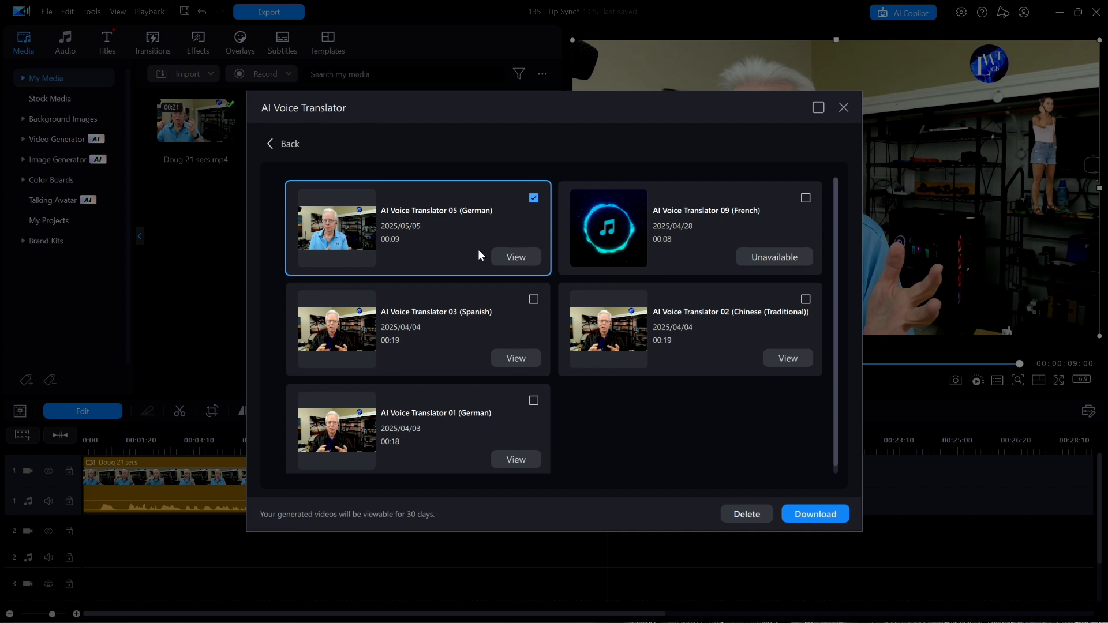
click(827, 515)
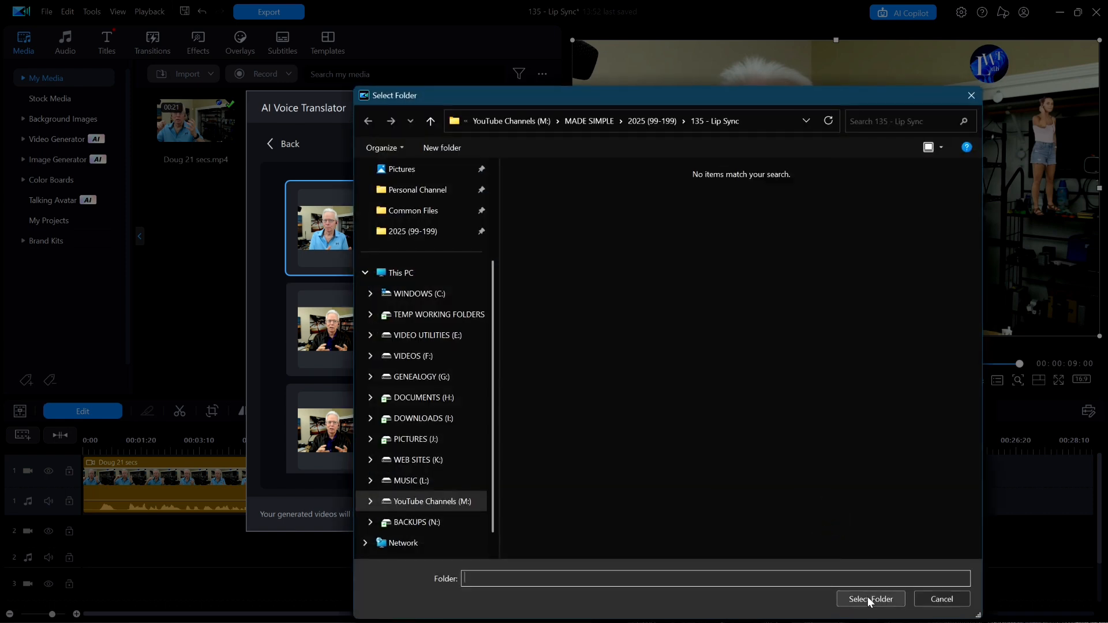
click(868, 597)
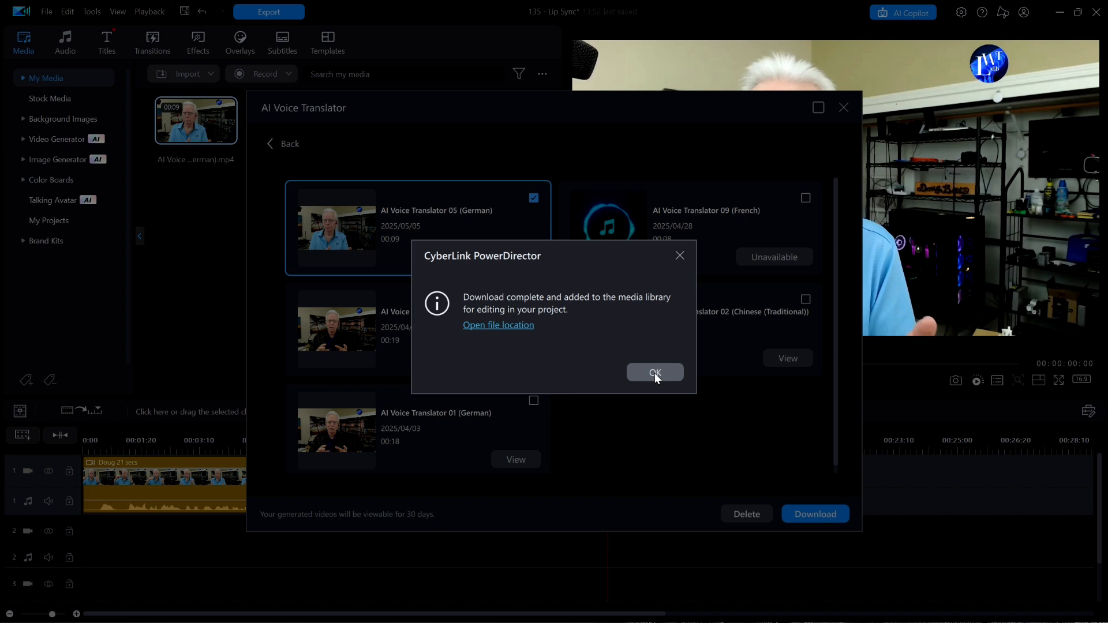
click(654, 373)
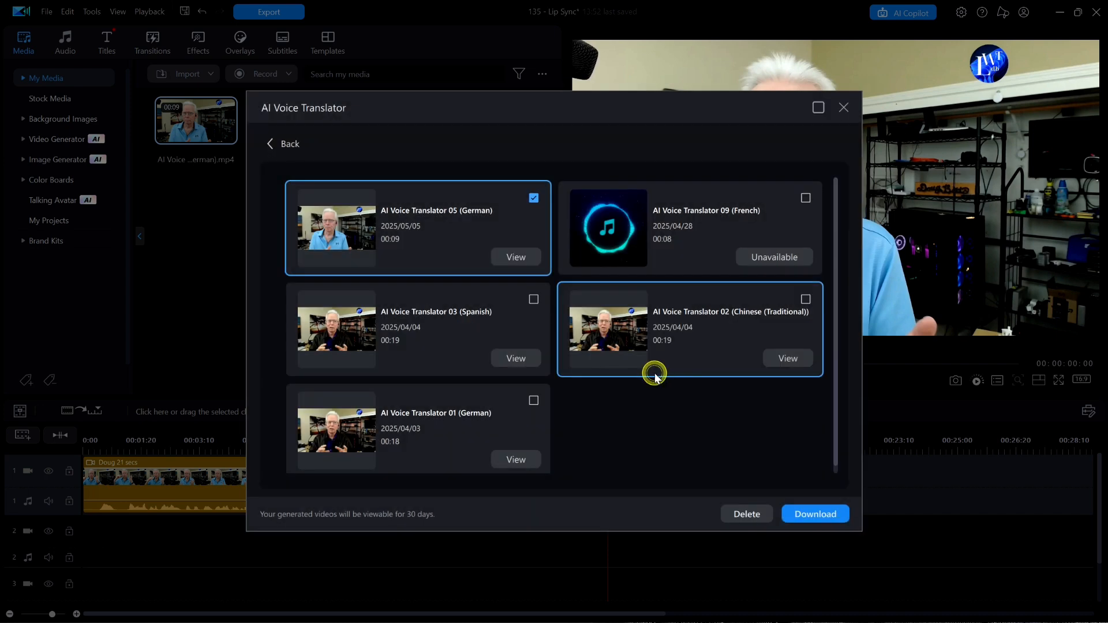
click(844, 107)
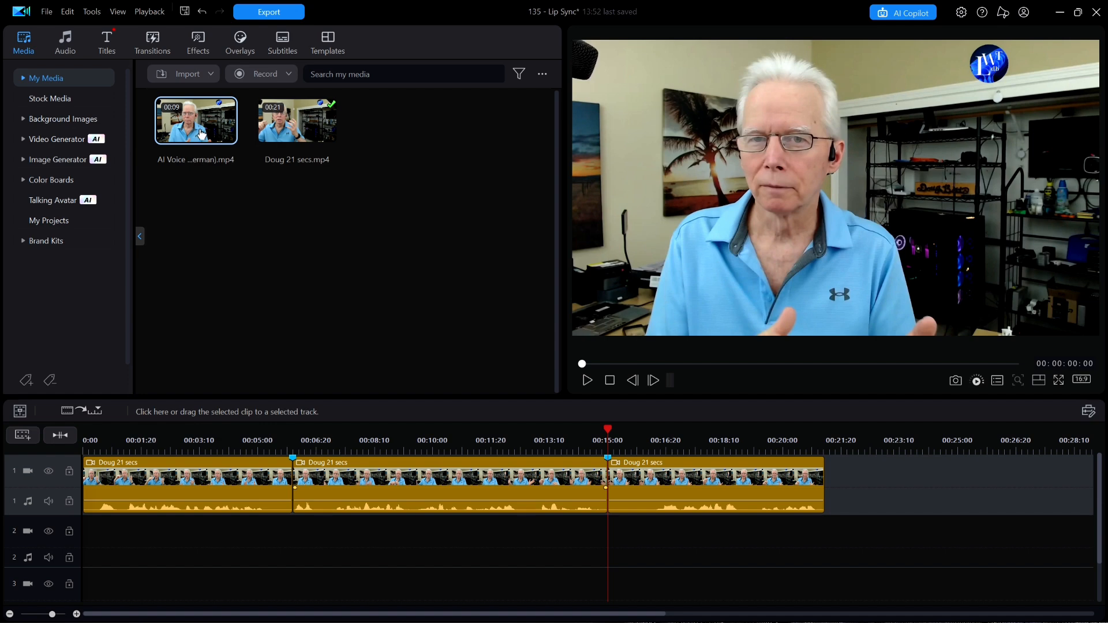
Step: Overwrite the middle timeline segment with the downloaded German clip and move the playhead ahead of it for playback
drag(197, 121, 296, 504)
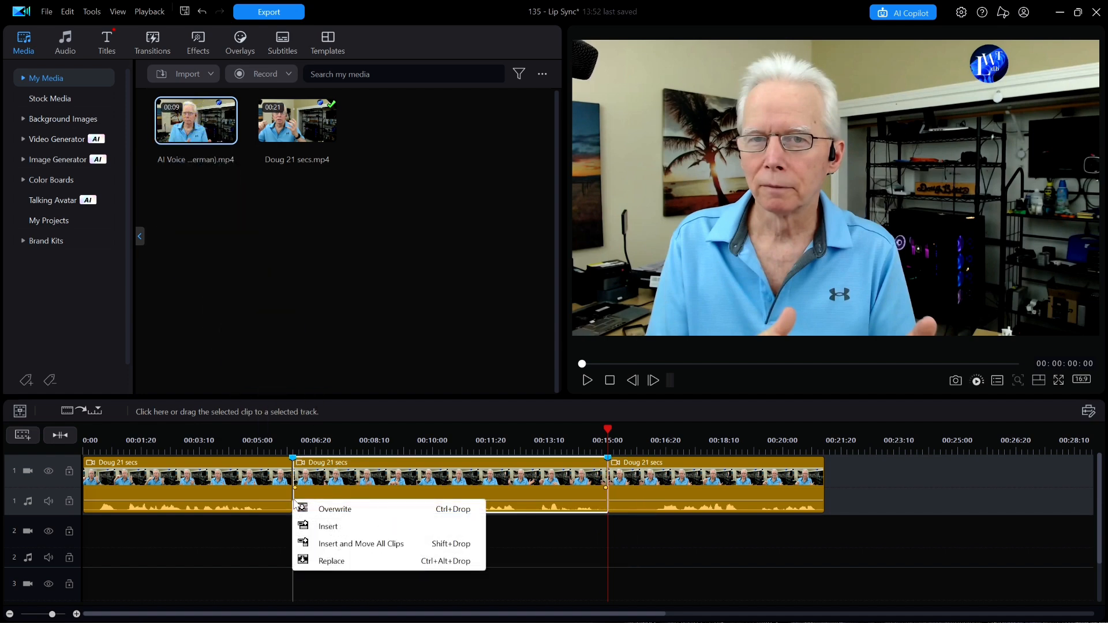
click(351, 509)
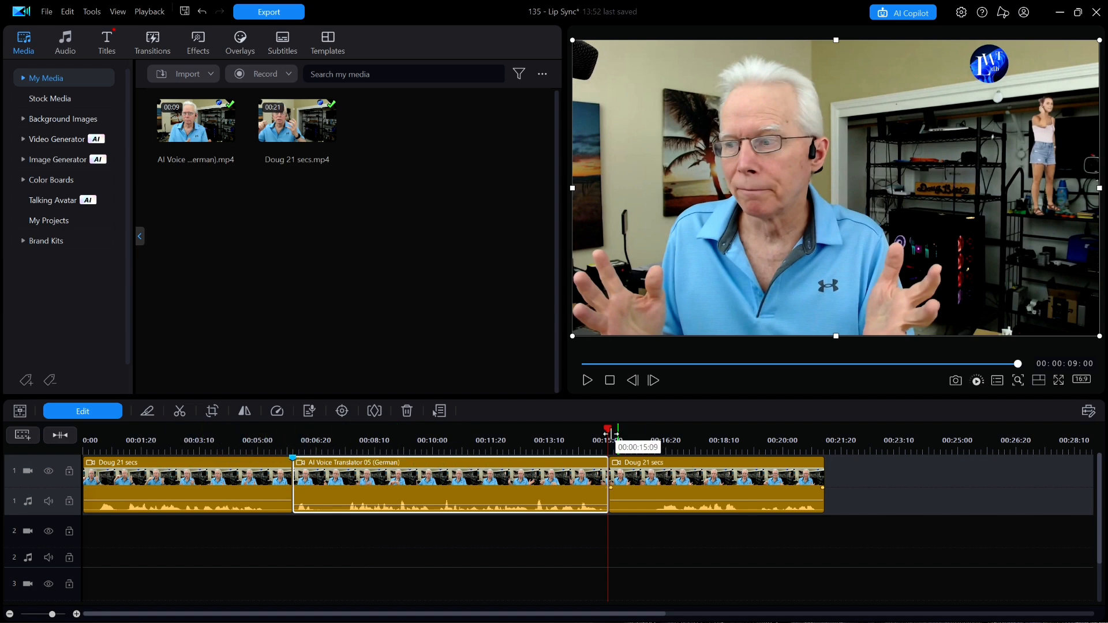
click(274, 433)
drag(275, 433, 214, 459)
click(214, 475)
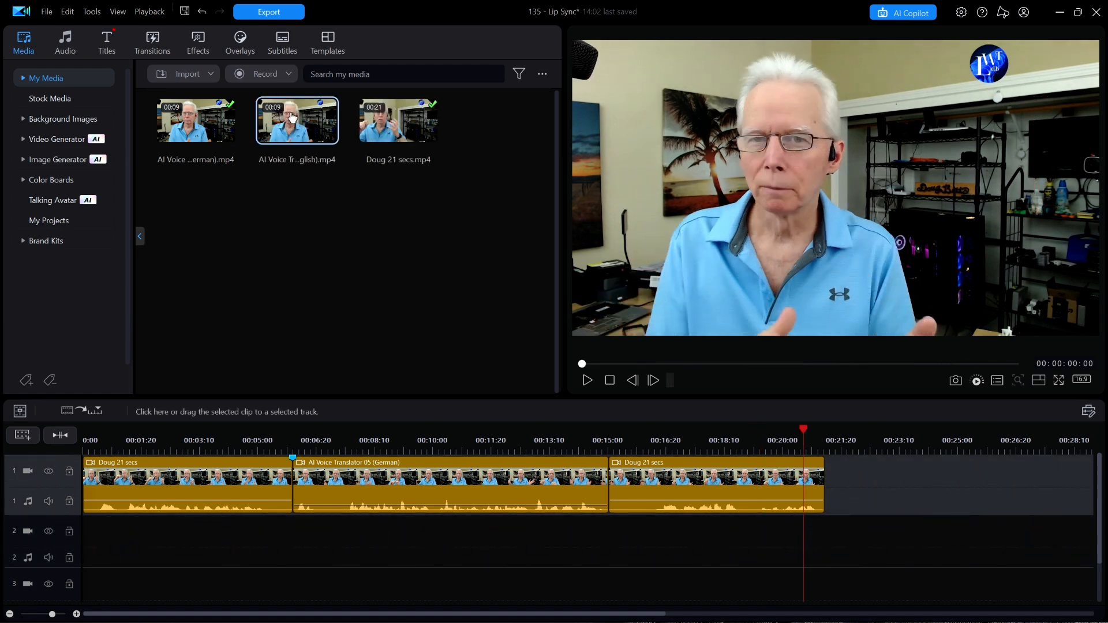
Step: Overwrite the German clip in the middle of track 1 with the English AI Voice Translator clip
drag(289, 113, 293, 510)
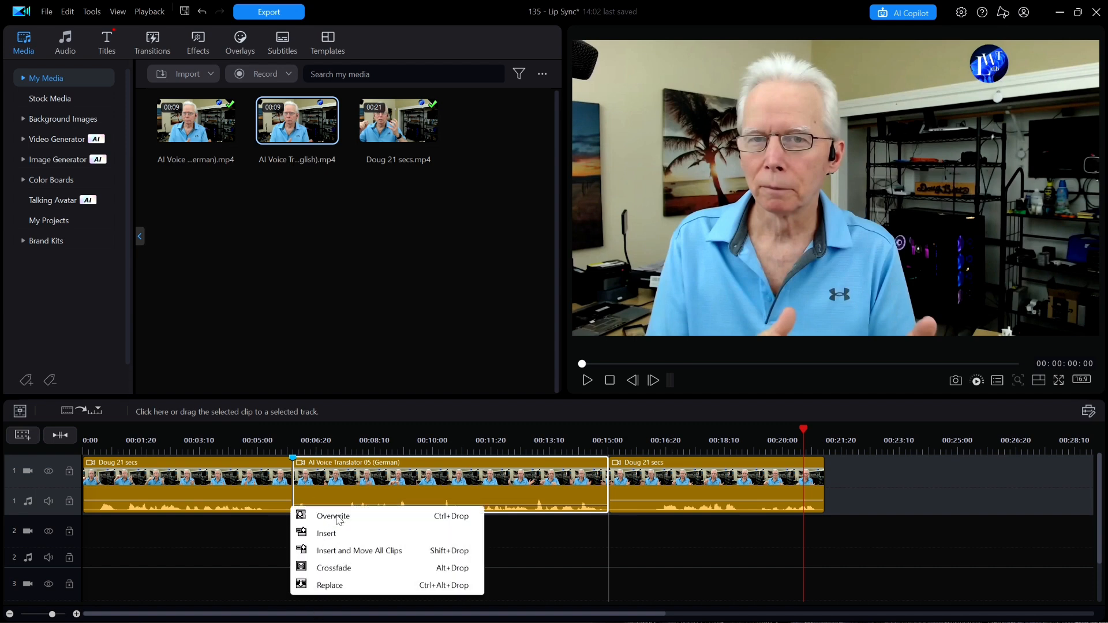
click(339, 521)
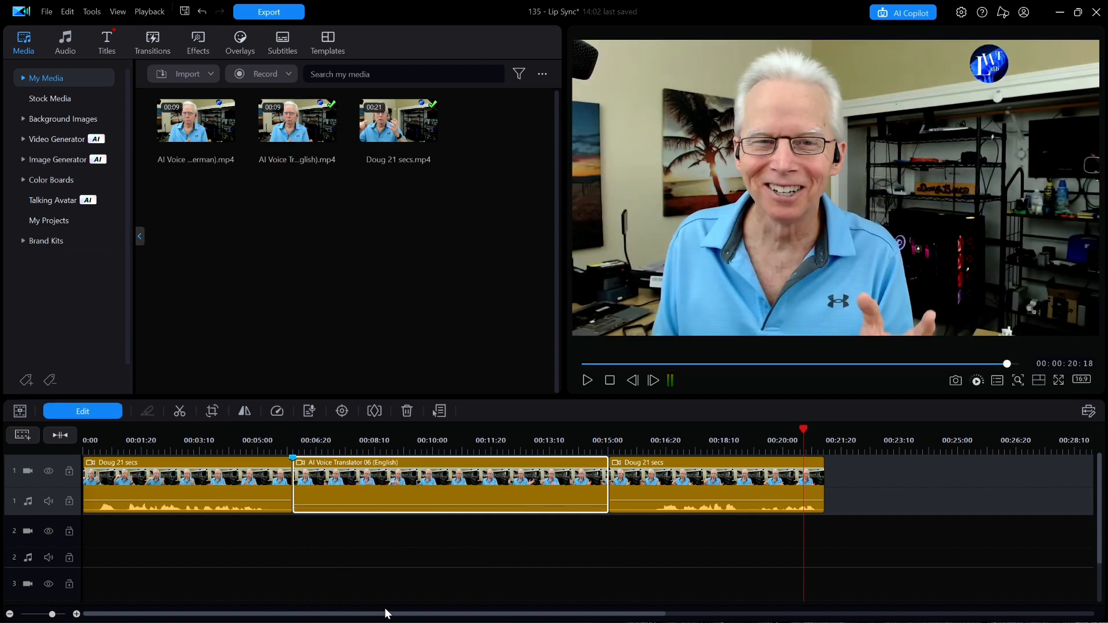